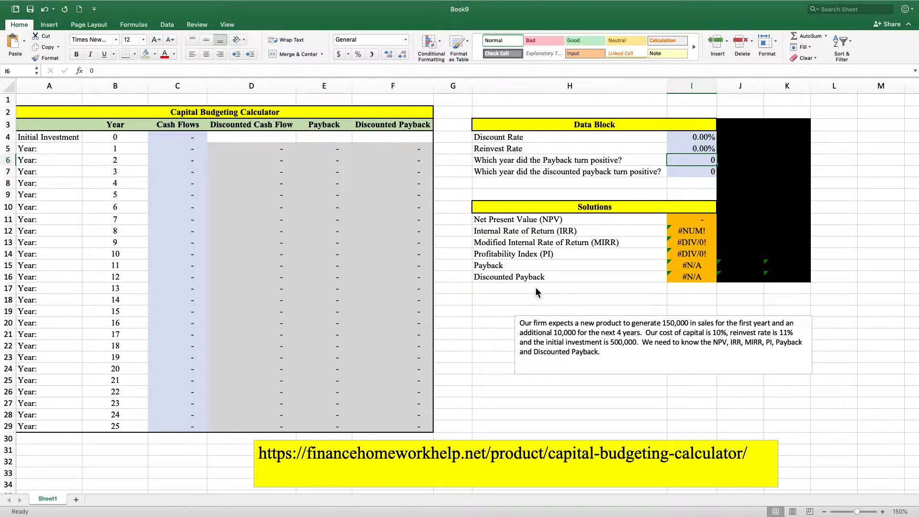
Move the problem-statement text box so its edge lines up with the Solutions table above it, and deselect it.
click(573, 324)
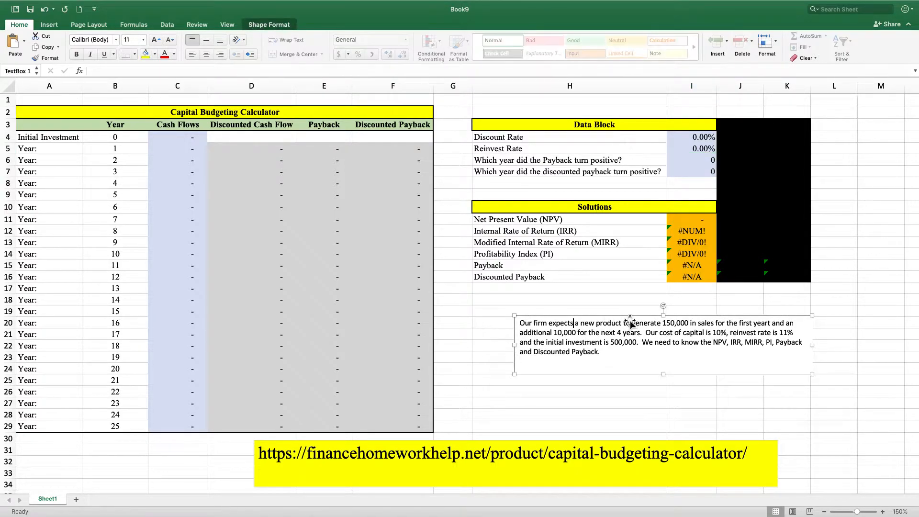
drag(634, 316, 589, 317)
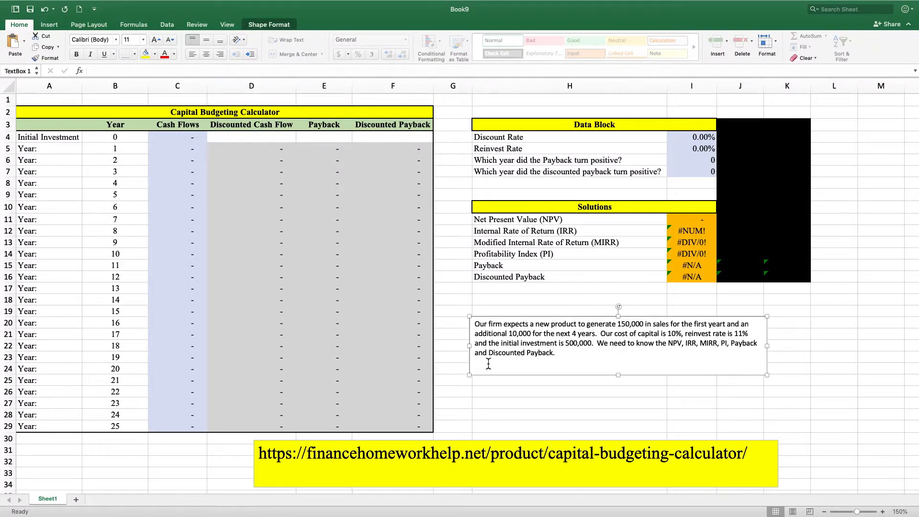
click(517, 382)
click(519, 397)
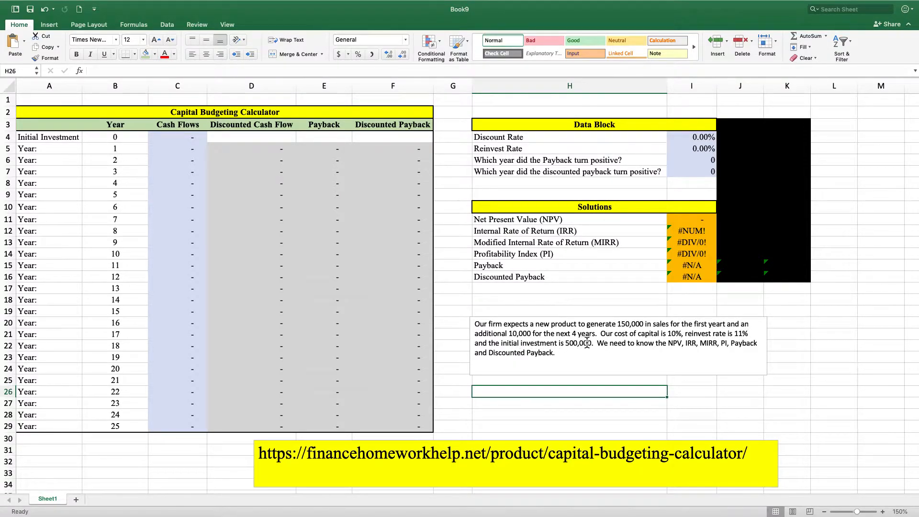
Enter the cash flows for years 1 to 5 as 150000, 160000, 170000, 180000 and 190000.
click(163, 148)
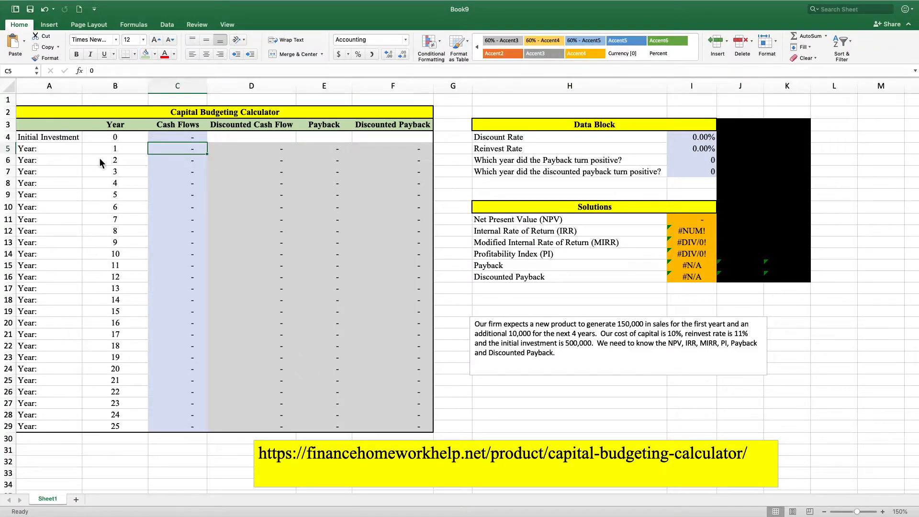
text(150000)
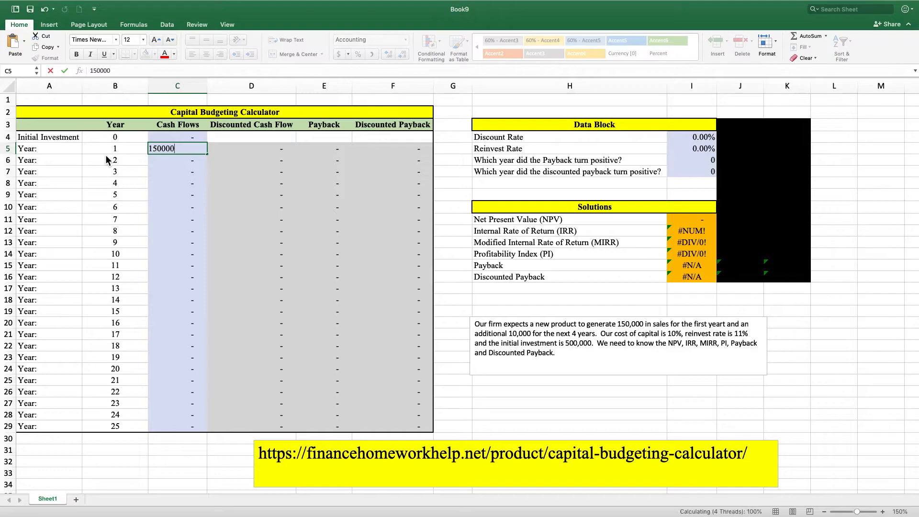
key(Return)
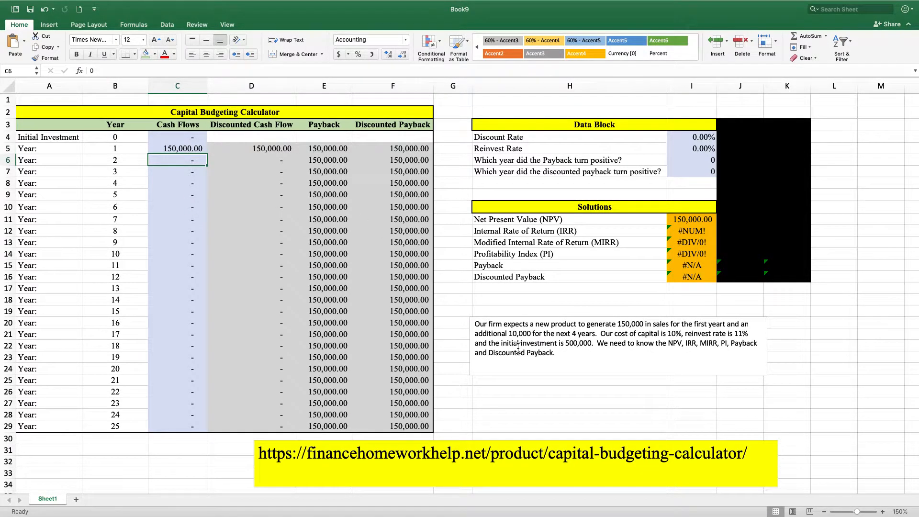
text(160,00)
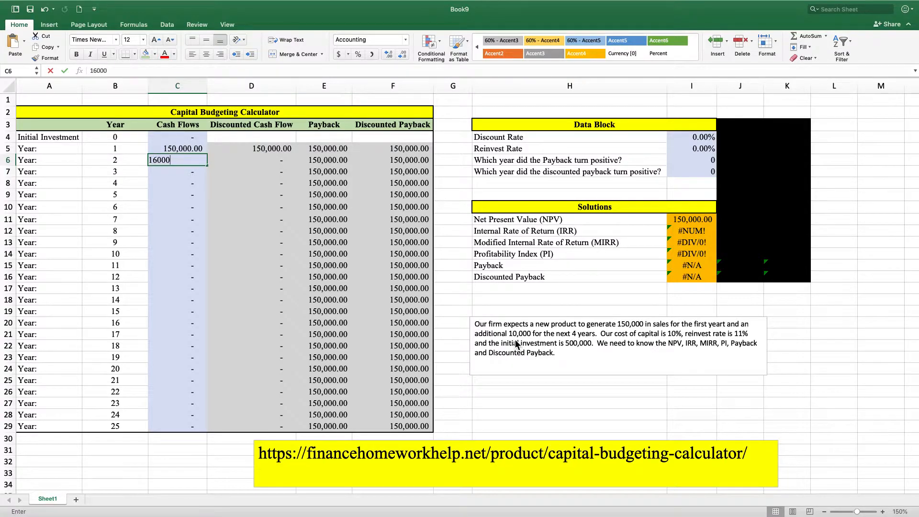
text(0)
key(Return)
text(1700)
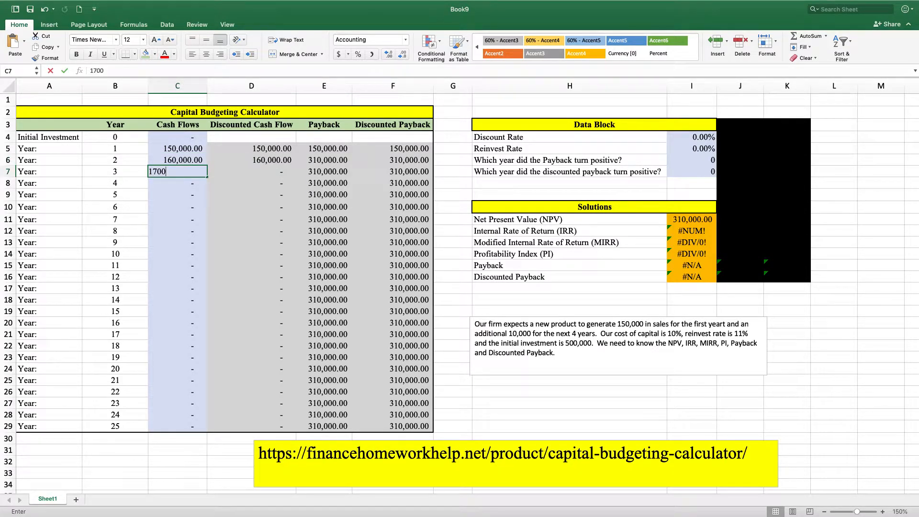
key(Return)
text(1)
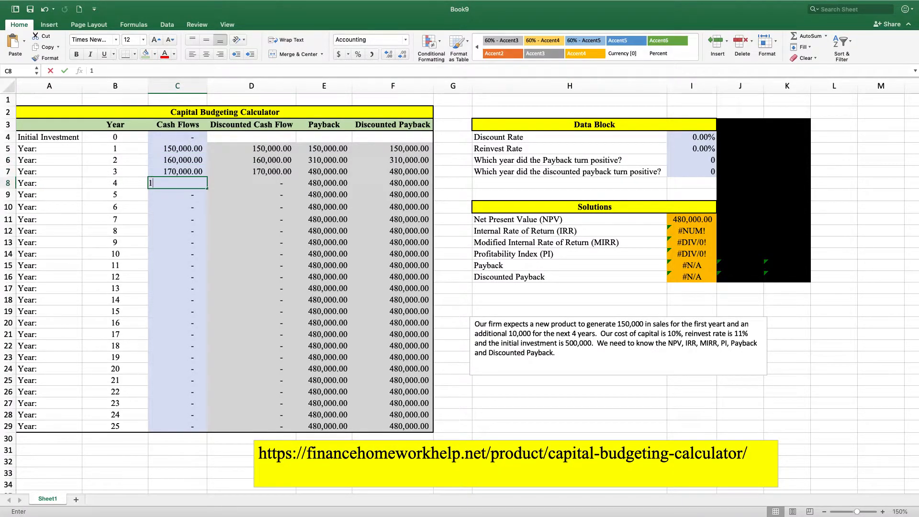
text(80,000)
key(Return)
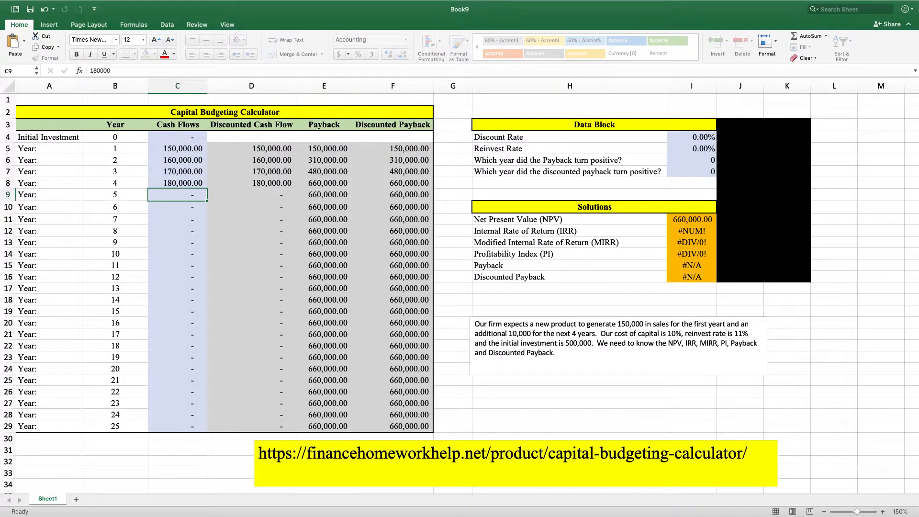
text(190000)
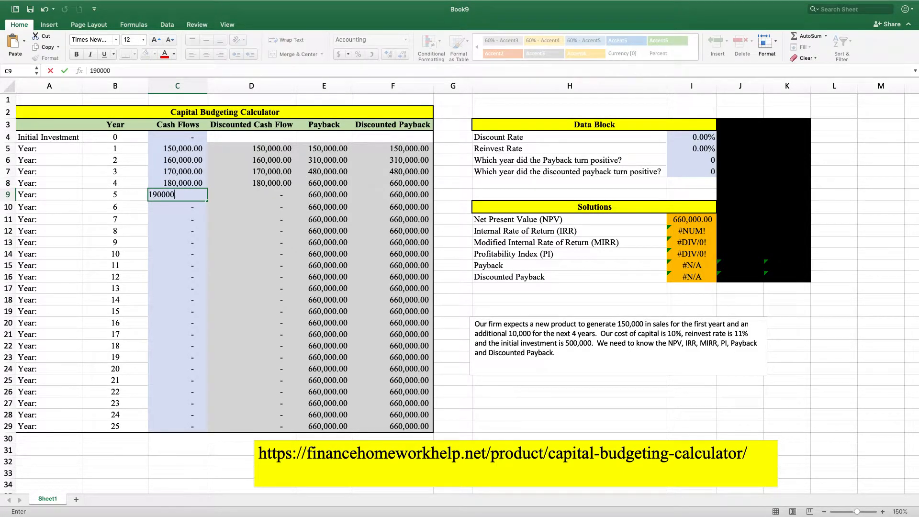
key(Return)
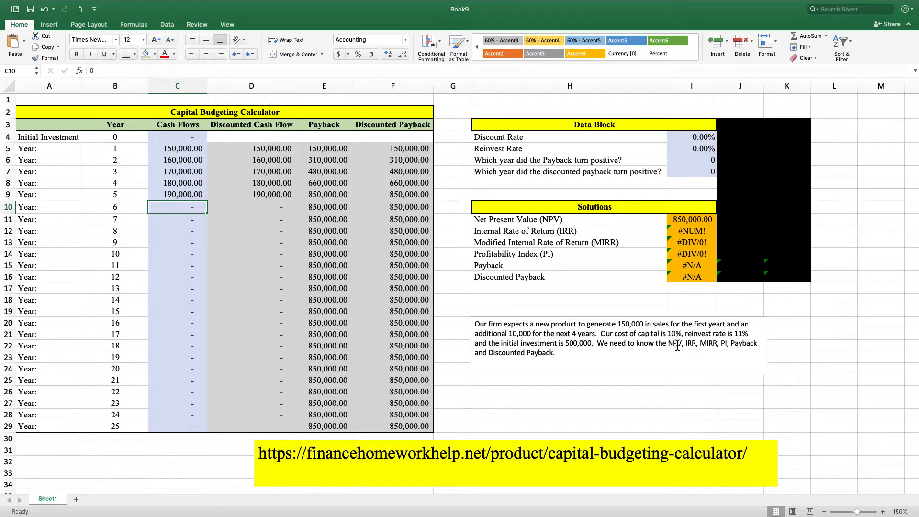
Set the discount rate to 10% and the reinvest rate to 11% in the Data Block.
click(708, 138)
text(10)
key(Return)
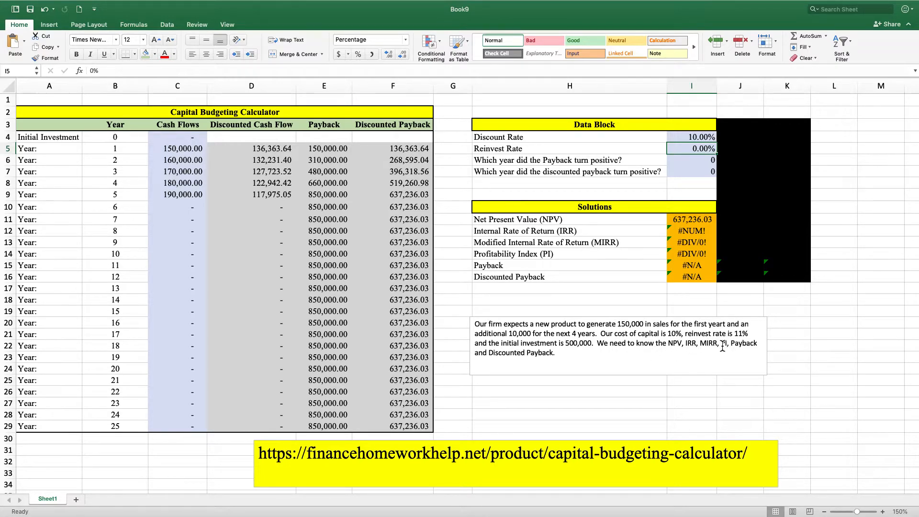
click(687, 153)
text(11)
key(Return)
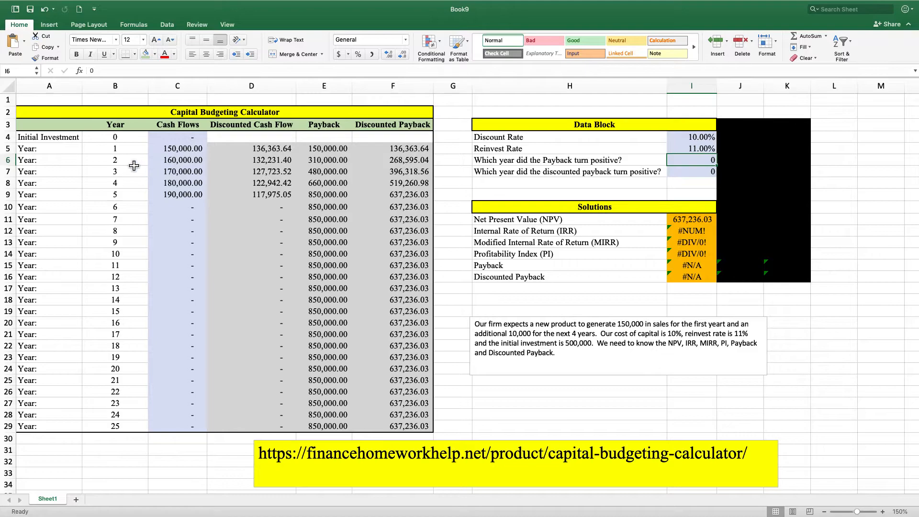
Enter the initial investment for year 0 as a negative cash flow of -500000.
click(163, 137)
text(-)
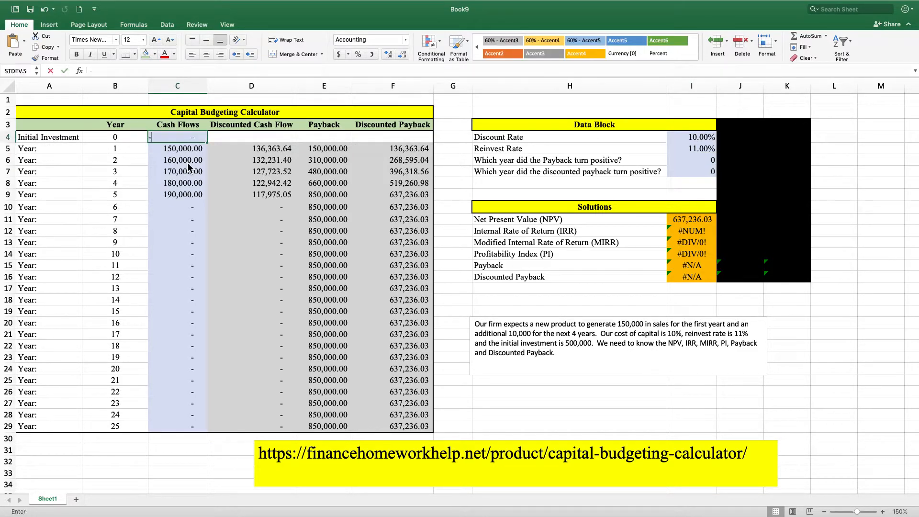
text(500000)
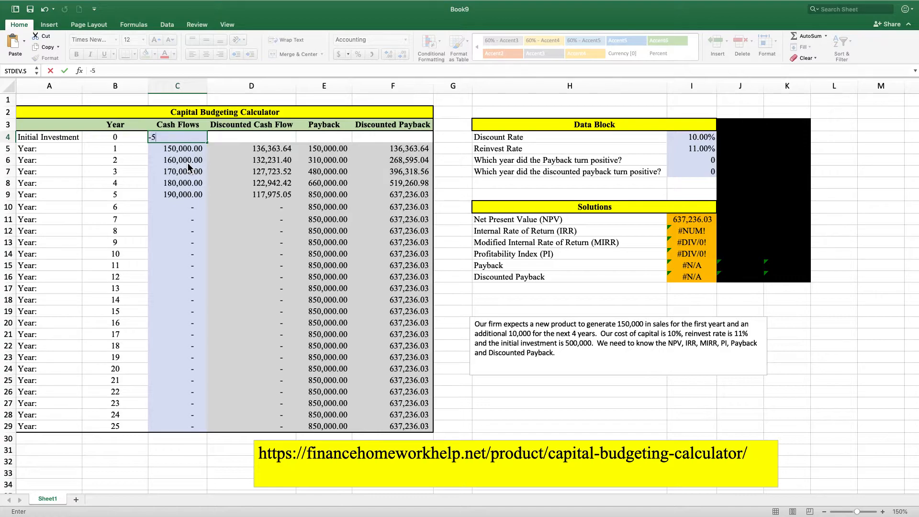
key(Return)
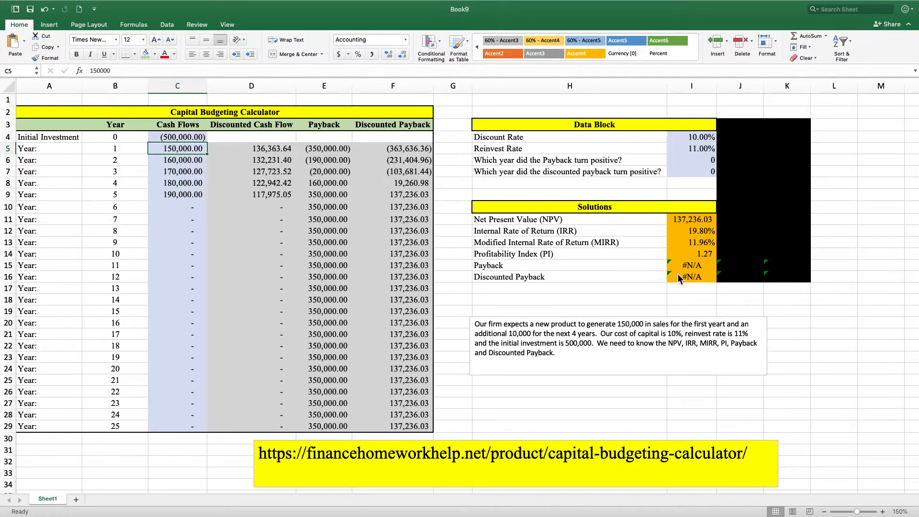
Enter 4 as the year the payback turns positive and 4 as the year the discounted payback turns positive.
scroll(675, 273, right, 1)
scroll(675, 273, down, 1)
click(704, 163)
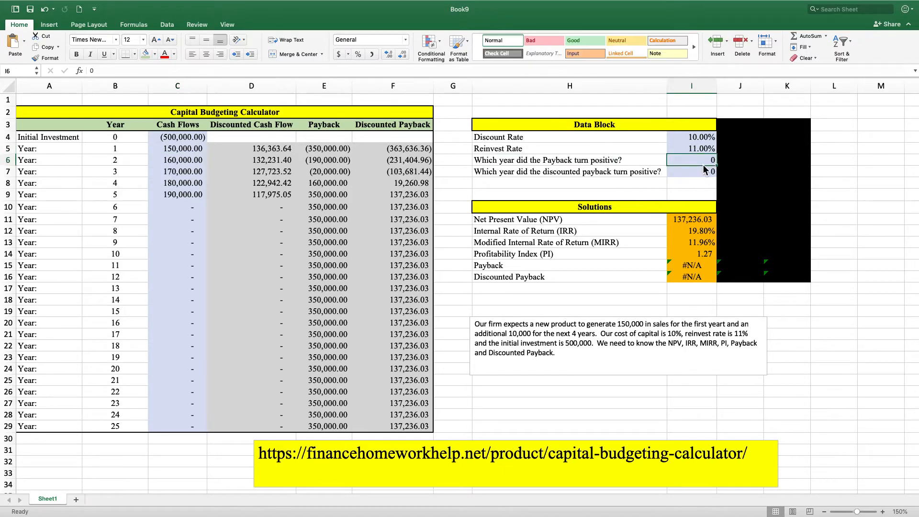
text(4)
key(Return)
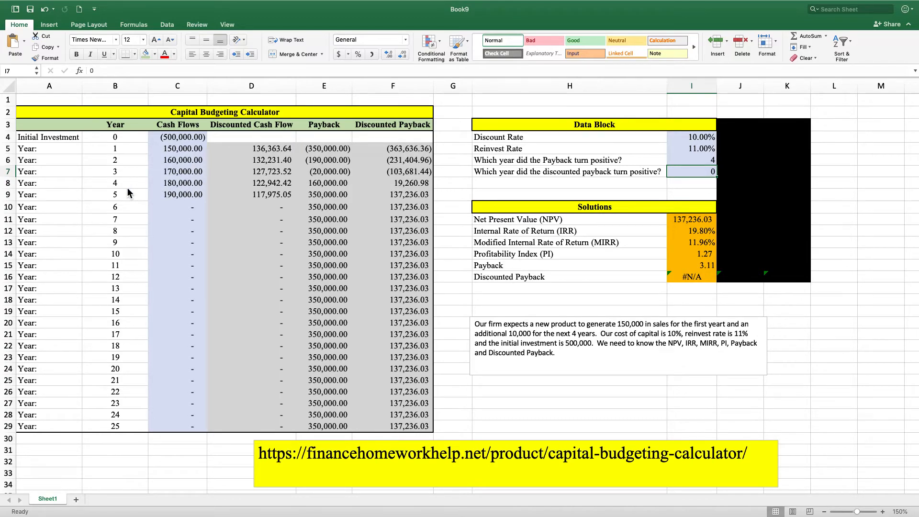
text(4)
key(Return)
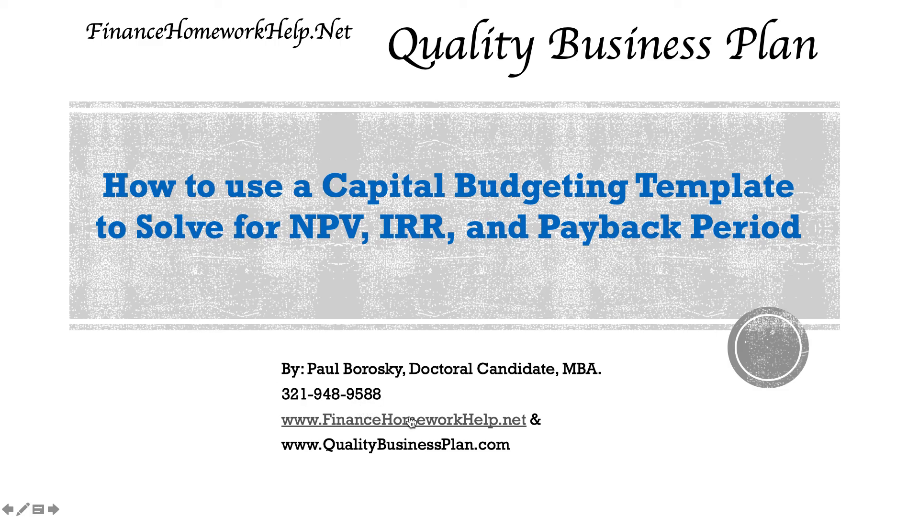
mouse_move(598, 4)
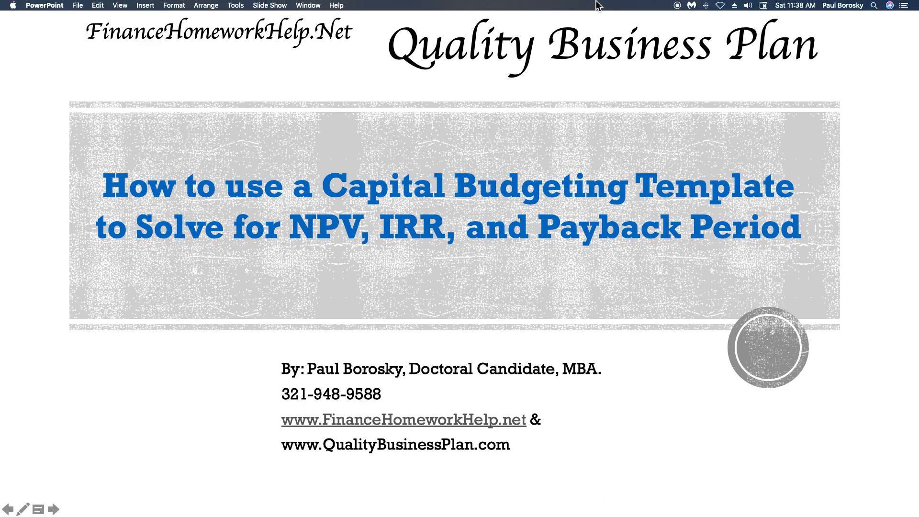